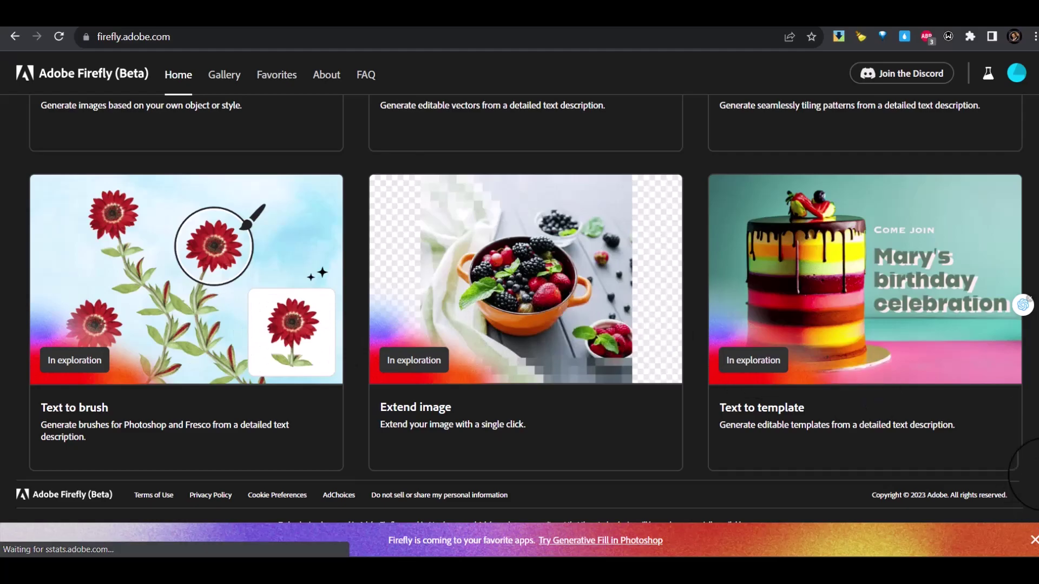
Open Generative fill and upload the photo of the man in a red polo shirt standing in the carved doorway.
scroll(1028, 281, "up", 15)
scroll(1028, 238, "down", 6)
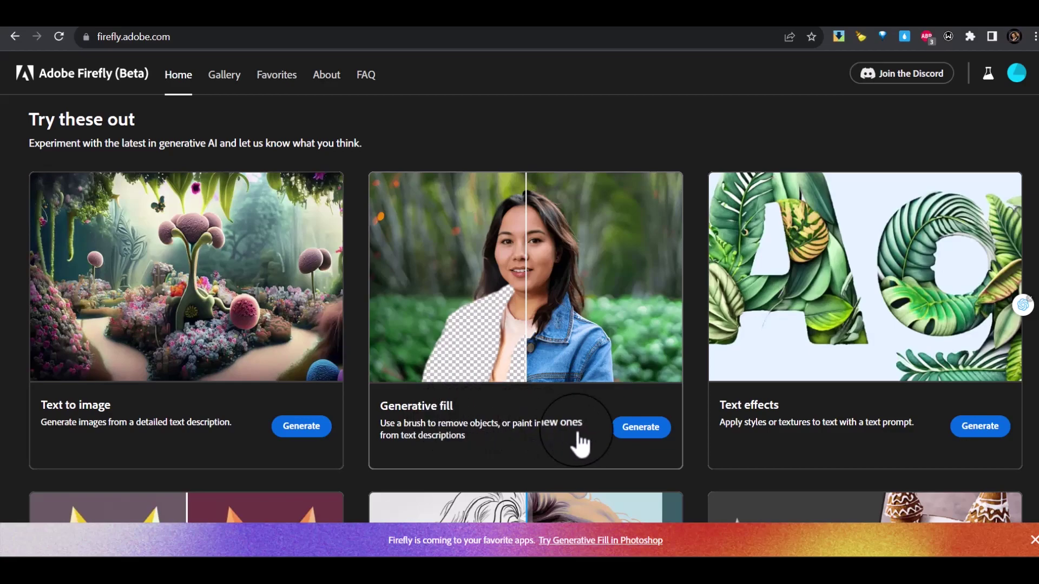
left_click(641, 429)
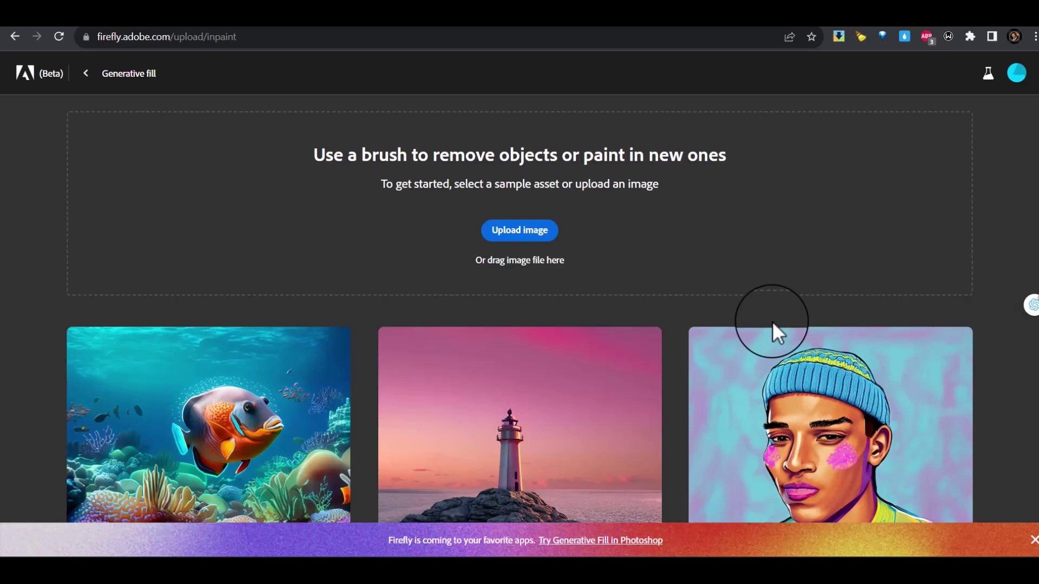
left_click(547, 242)
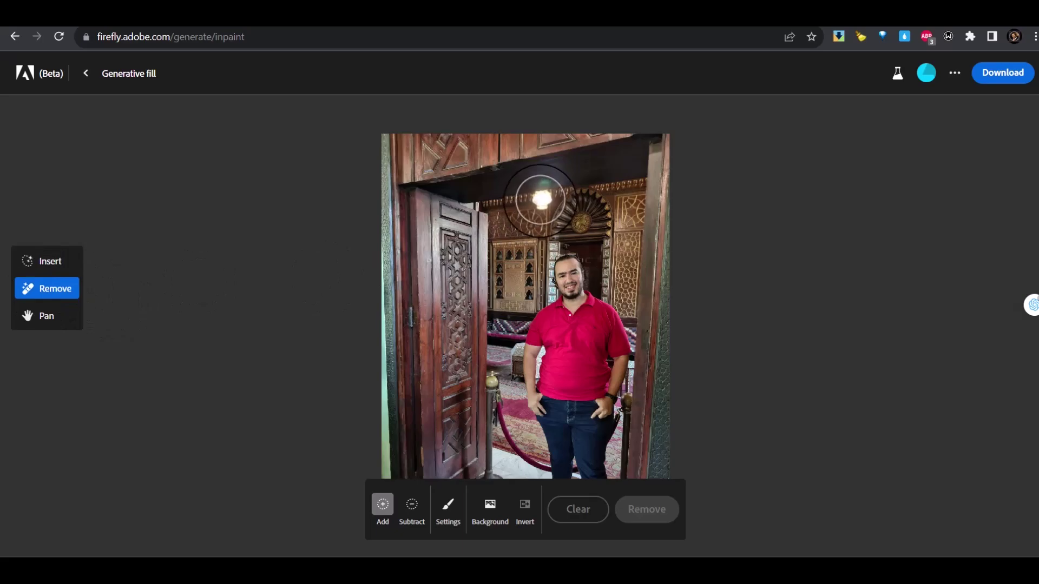
Brush over the ceiling lamp and the barrier post with its rope beside the open door, and remove them.
left_click(540, 198)
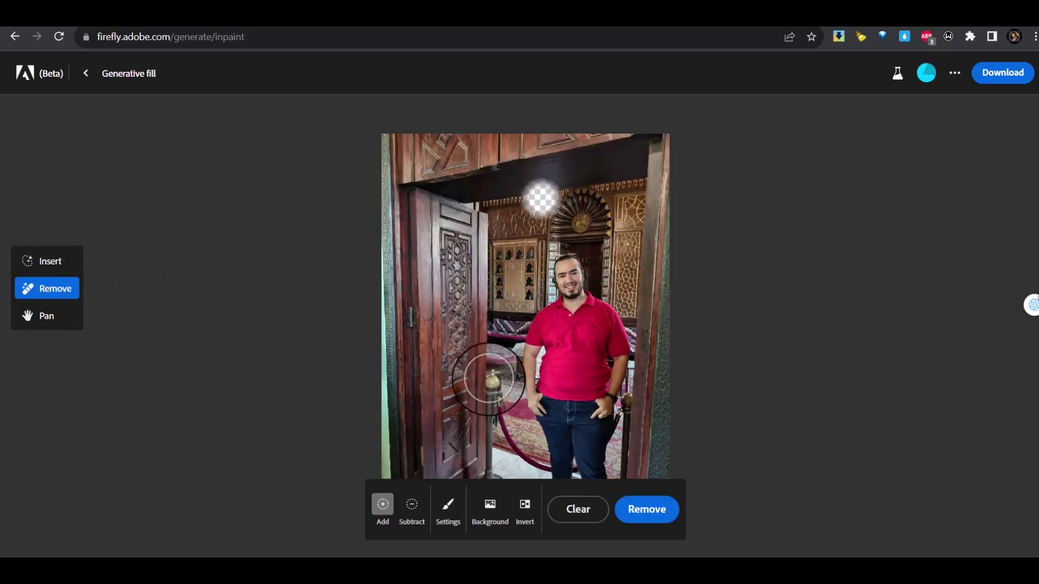
mouse_move(488, 379)
left_mouse_down()
mouse_move(492, 452)
mouse_move(500, 441)
mouse_move(523, 460)
left_mouse_up()
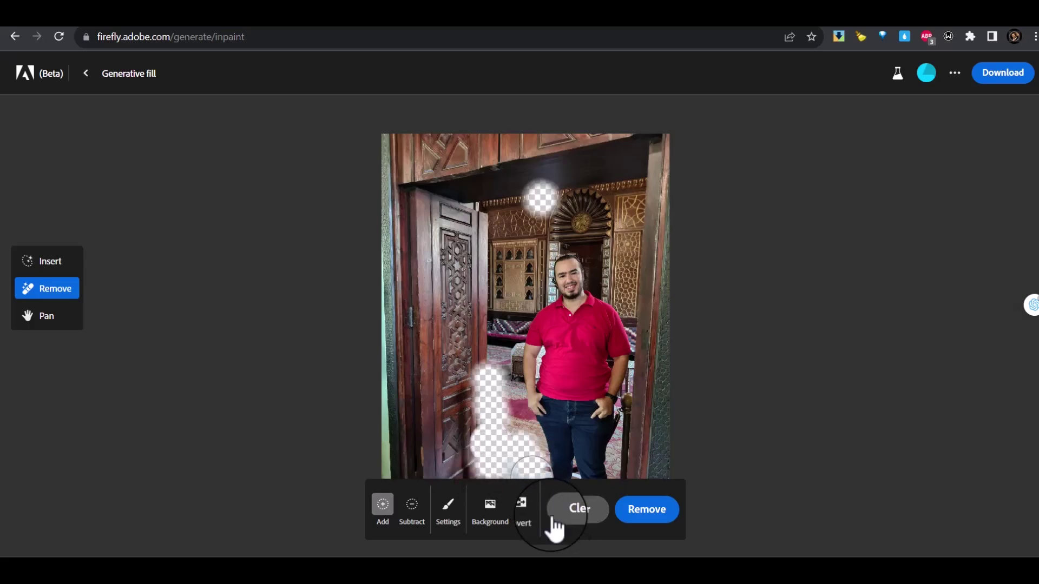
left_click(649, 519)
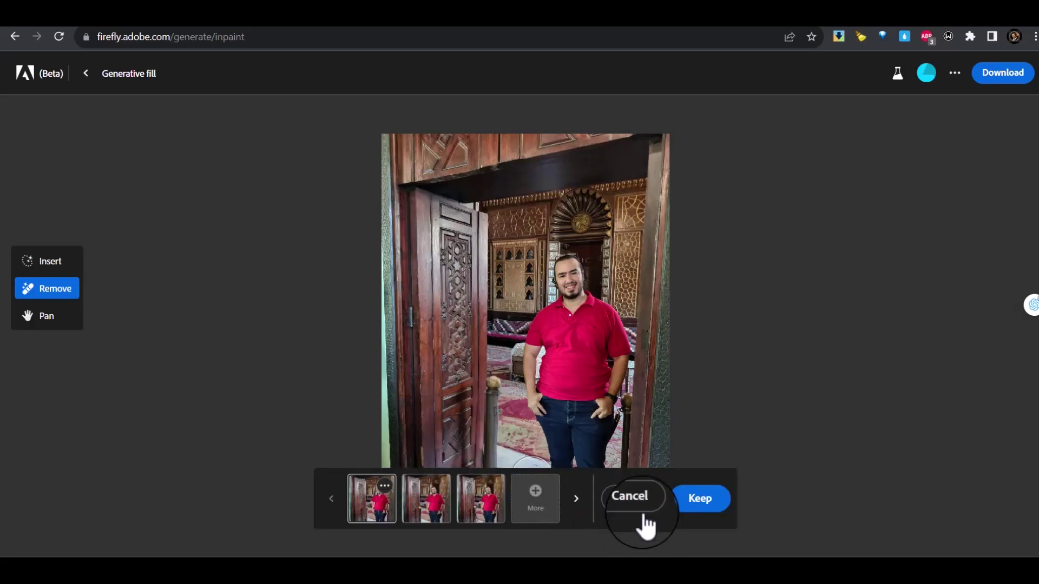
Compare the removal variations, generate more of them, and keep the one without the barrier post beside the door.
left_click(428, 520)
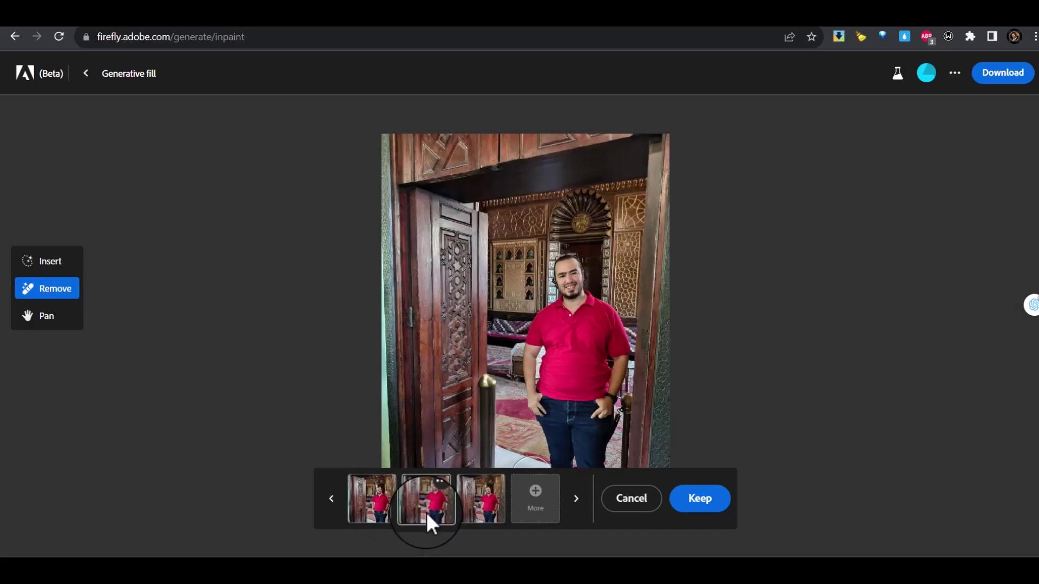
left_click(472, 520)
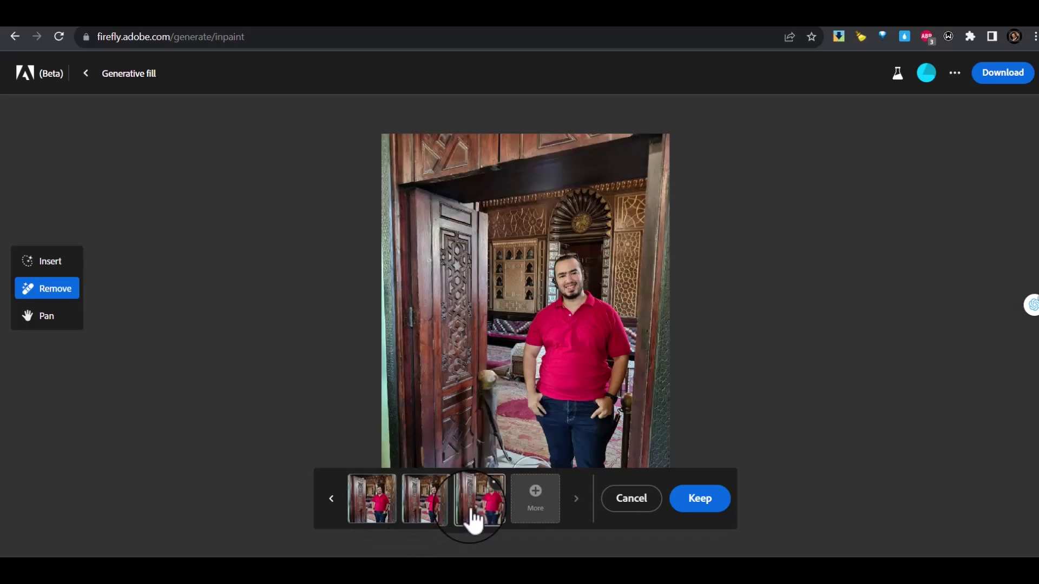
left_click(375, 520)
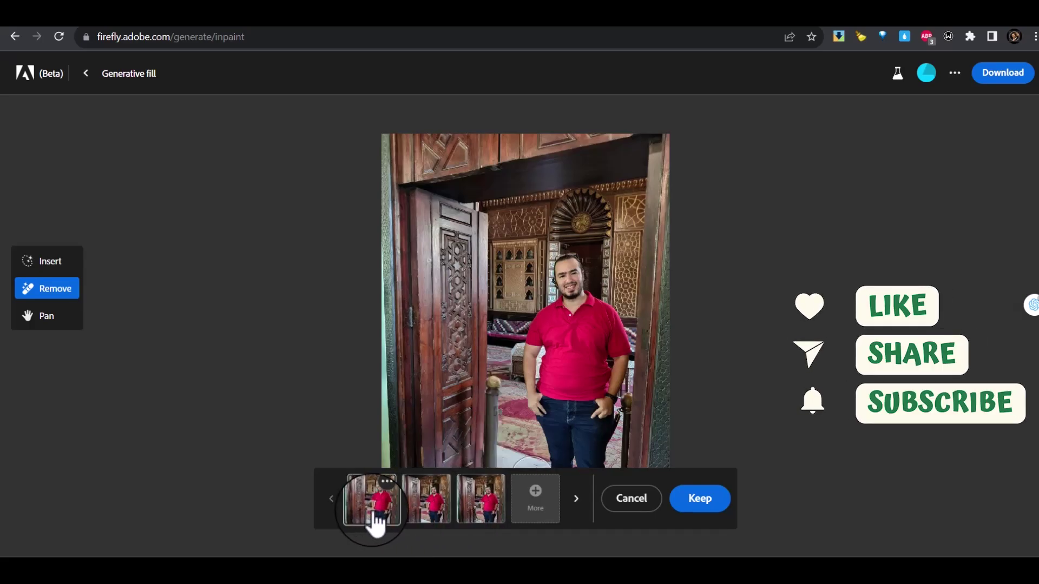
left_click(522, 520)
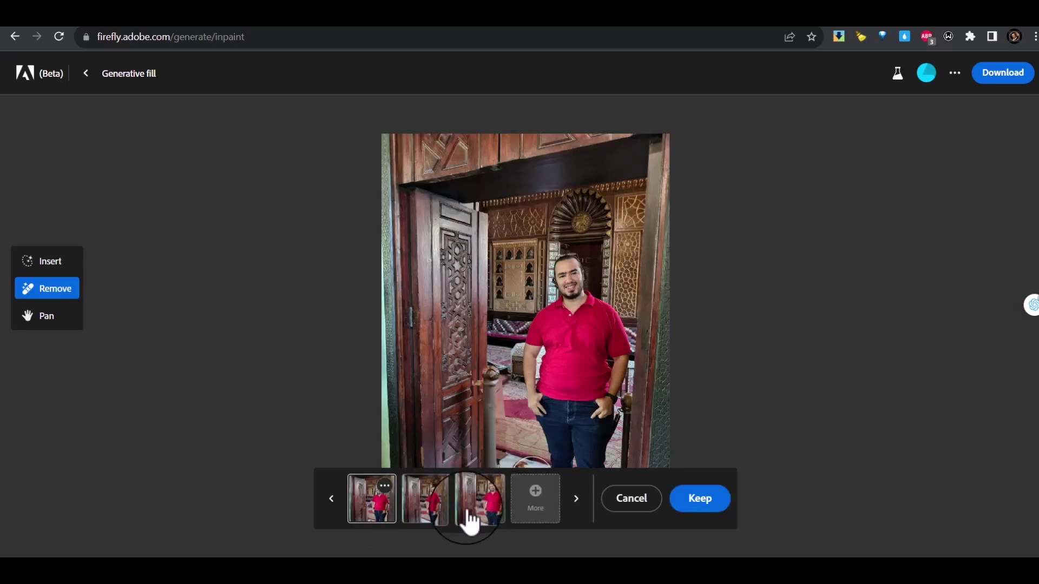
left_click(436, 521)
left_click(477, 519)
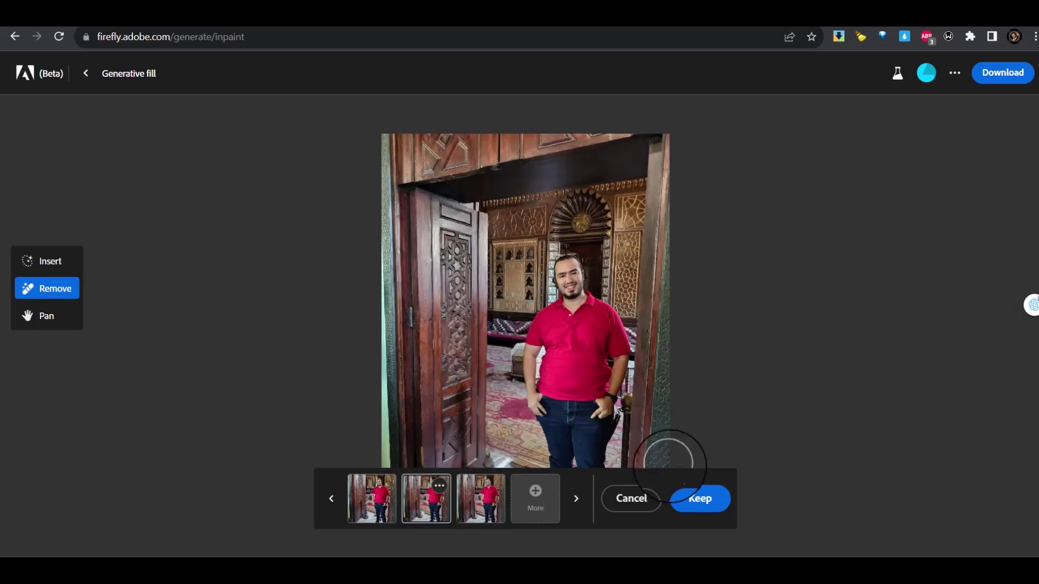
left_click(699, 498)
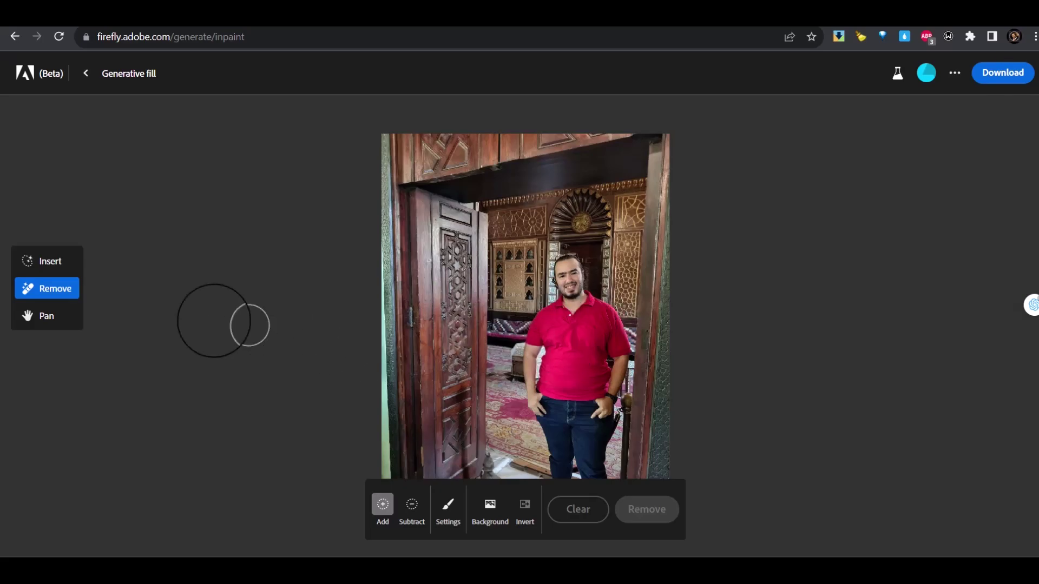
Insert a "moon" in a brushed spot on the wall panel behind the man and keep the first variation.
left_click(59, 264)
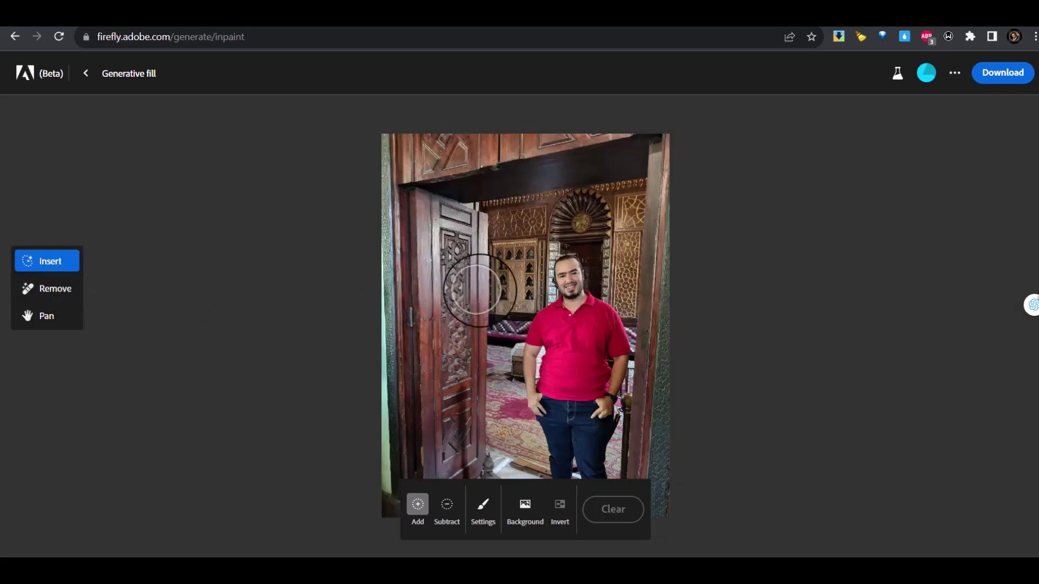
left_click(513, 281)
left_click(448, 517)
type("moon")
left_click(779, 526)
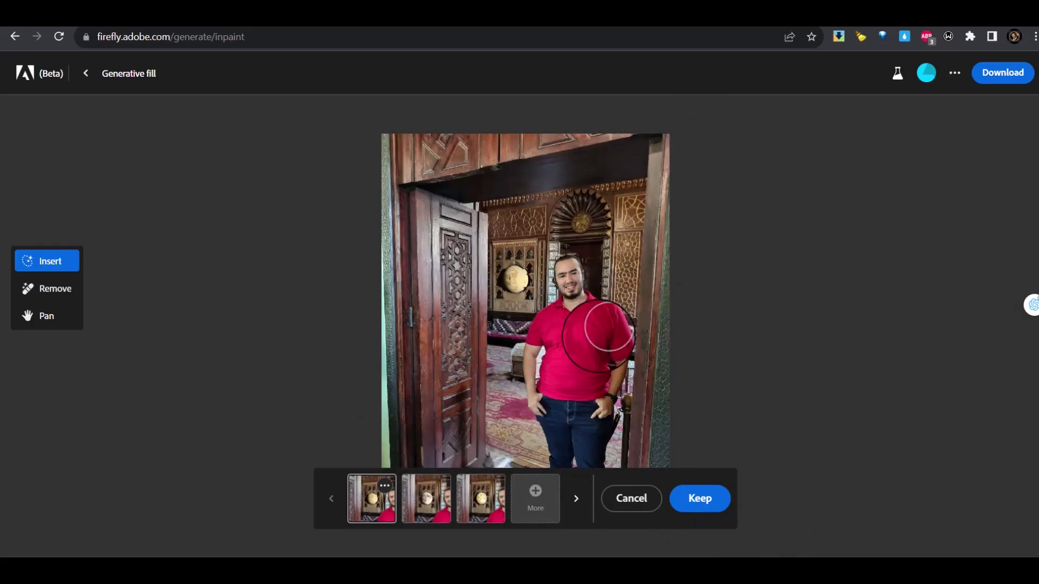
left_click(703, 503)
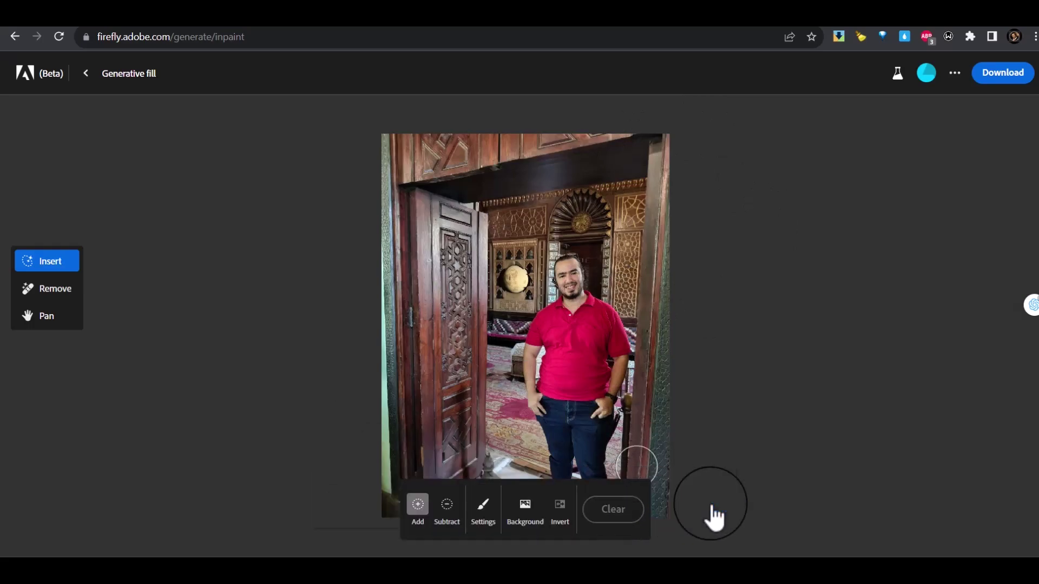
Select the photo's background, generate a replacement from the prompt "فوق الجبل", and preview the resulting variations.
left_click(528, 518)
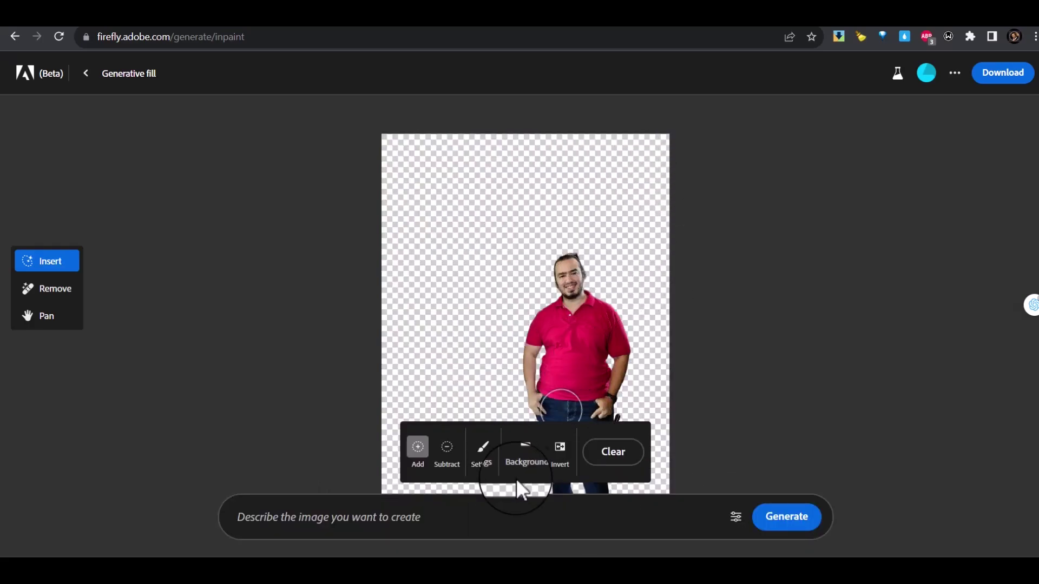
left_click(484, 517)
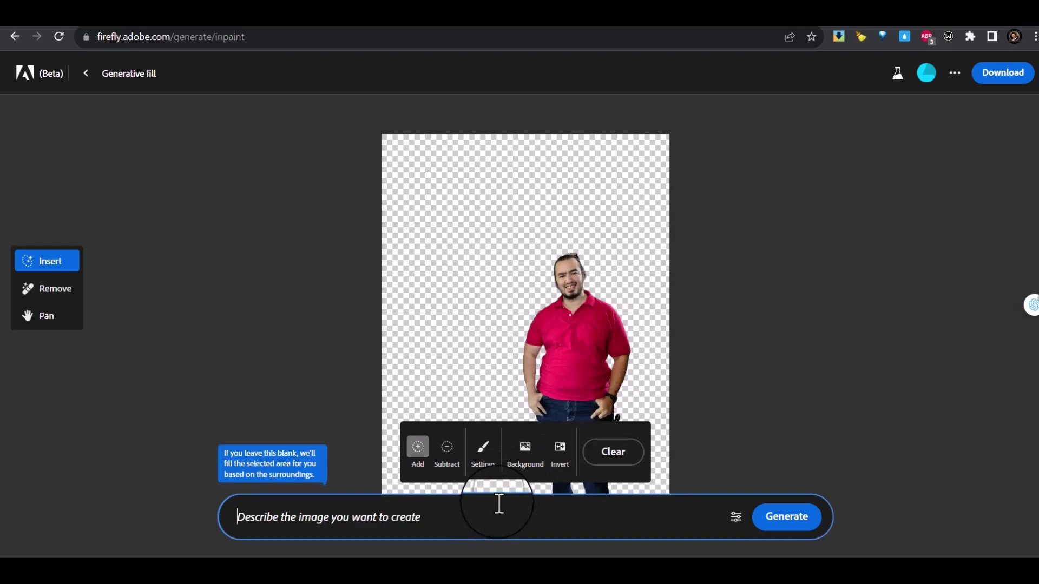
type("فوق الجبل")
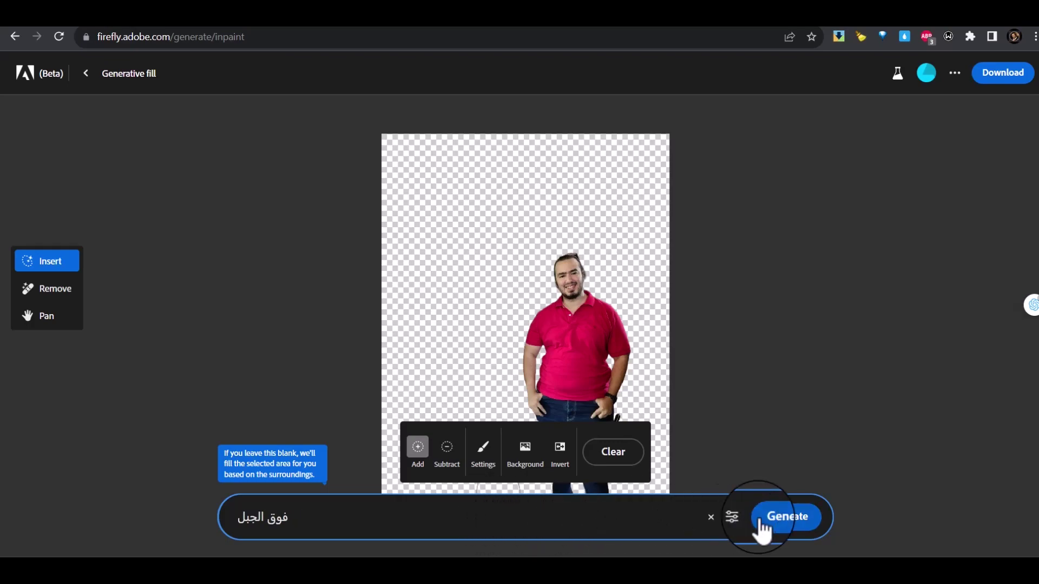
left_click(785, 529)
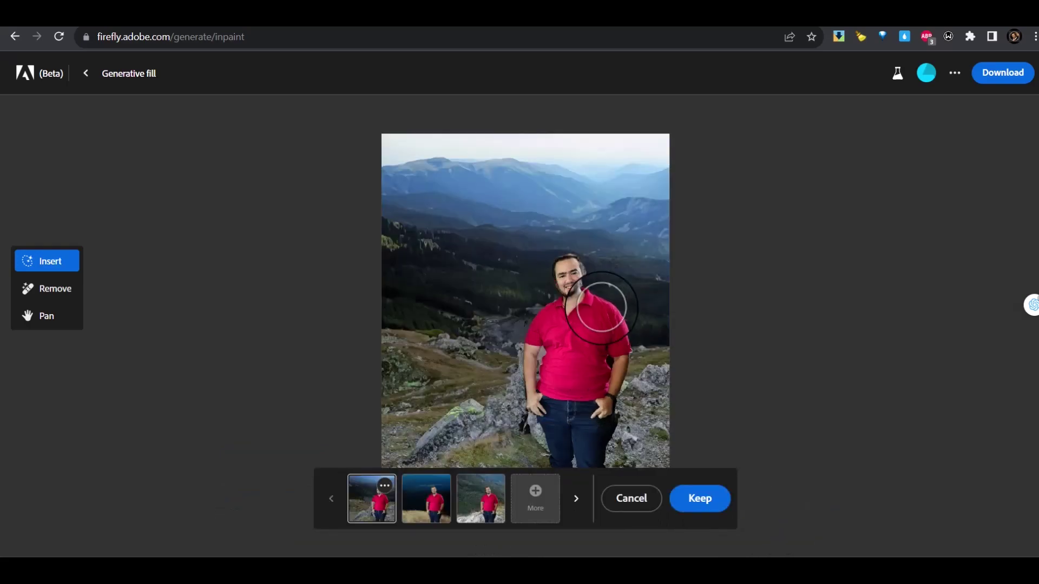
left_click(439, 514)
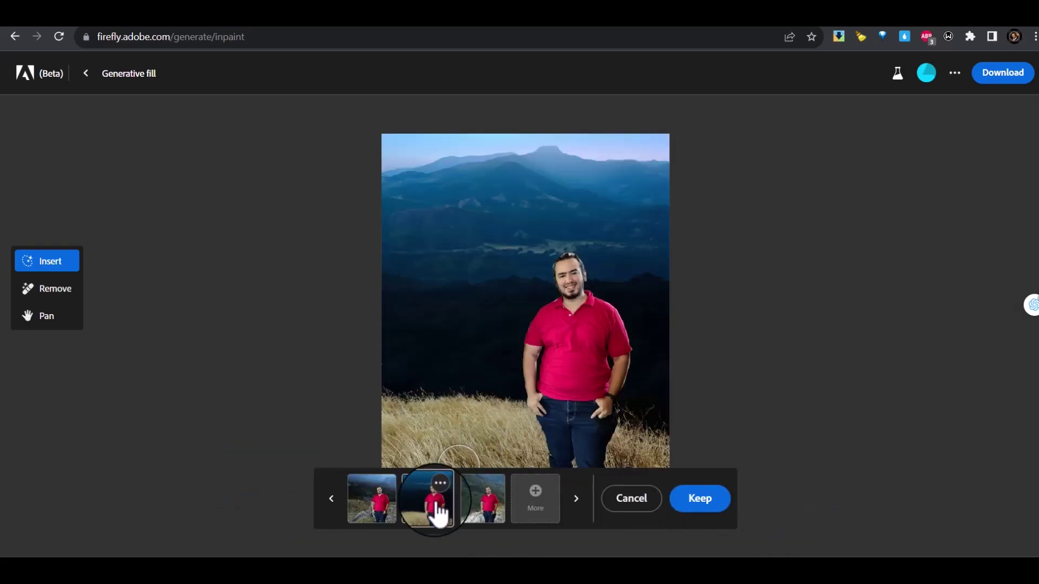
left_click(479, 513)
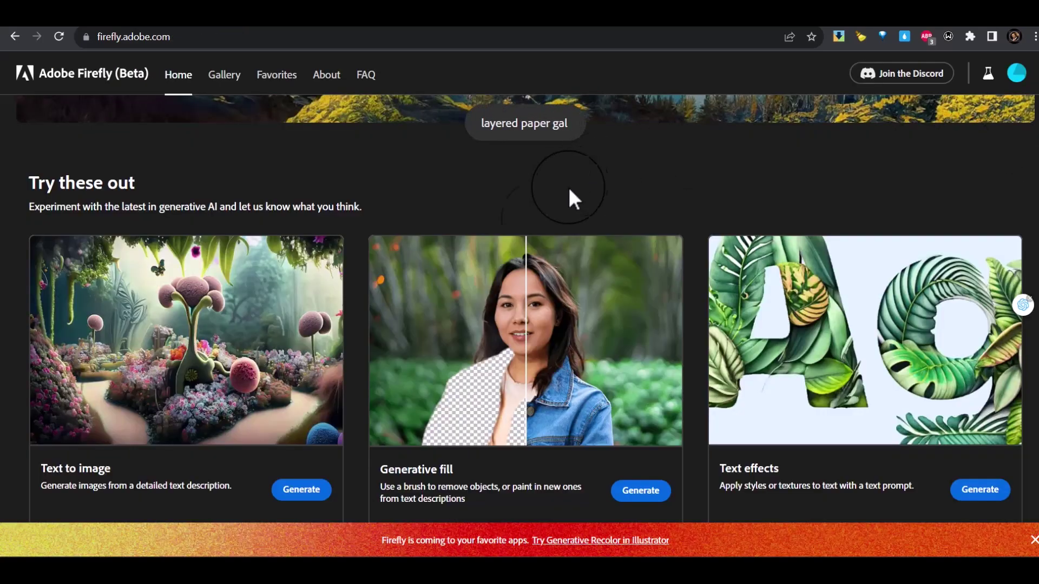
Open Text to image, browse the sample gallery, and try the prompt of the organic house embedded into hilly terrain.
left_click(290, 495)
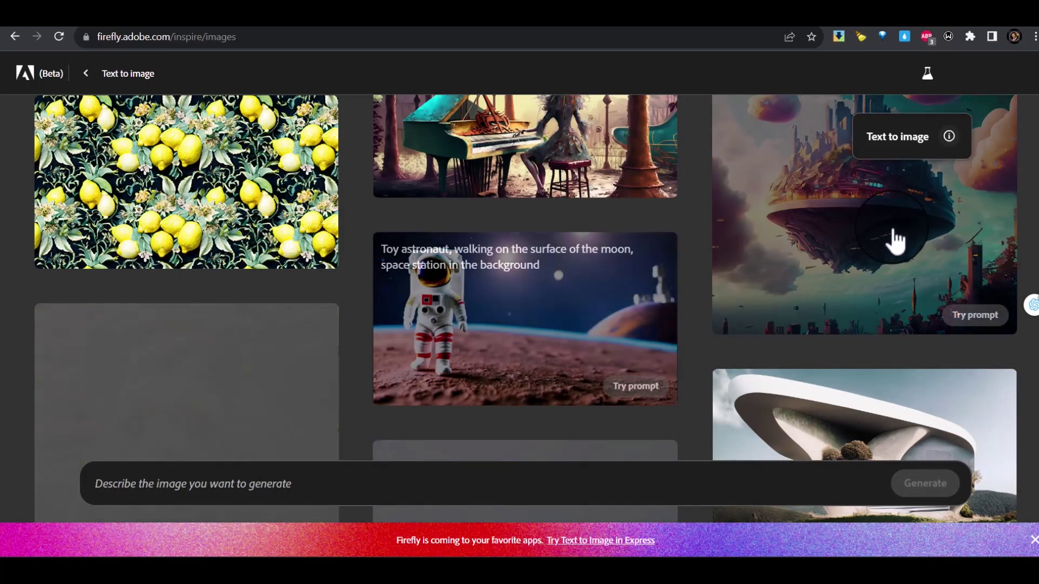
scroll(234, 487, "down", 10)
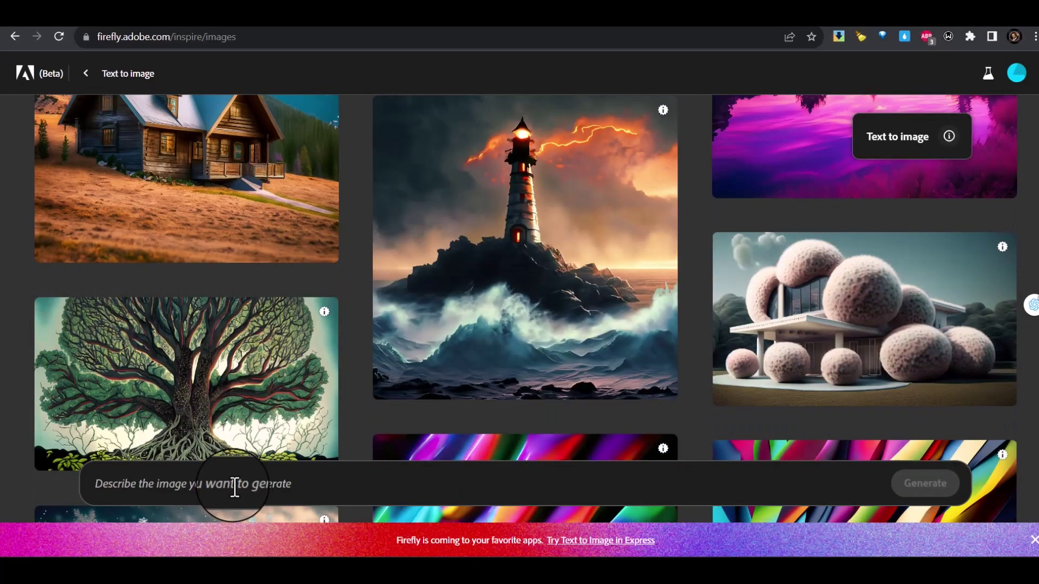
scroll(234, 487, "down", 7)
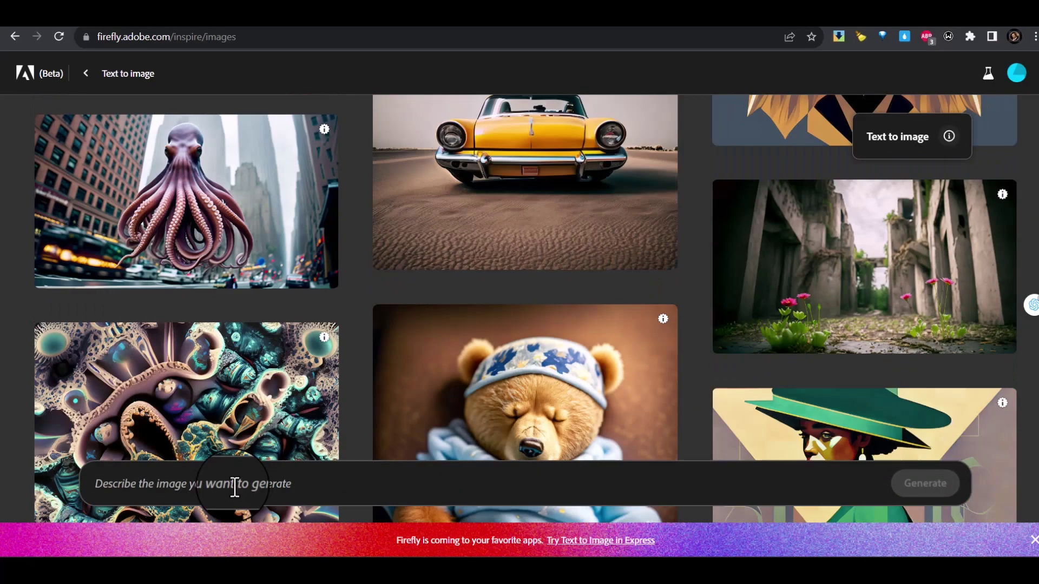
scroll(234, 487, "down", 7)
scroll(234, 488, "down", 7)
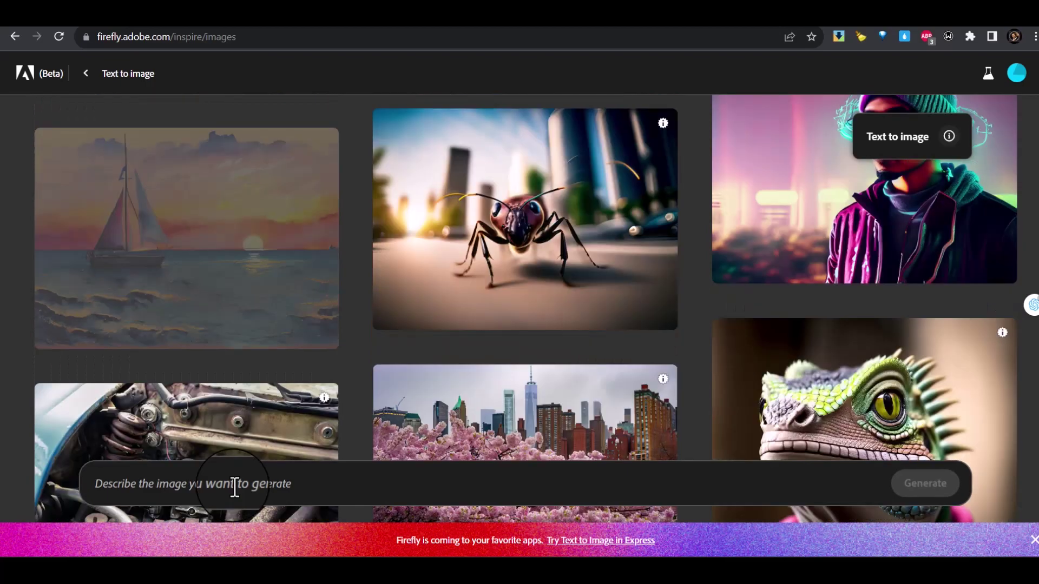
scroll(235, 487, "down", 7)
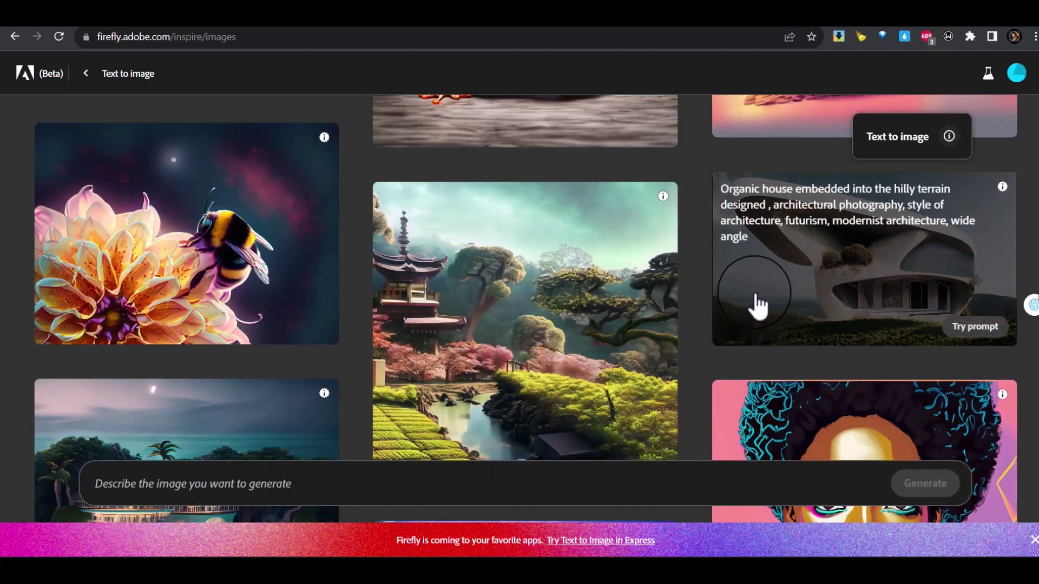
left_click(756, 303)
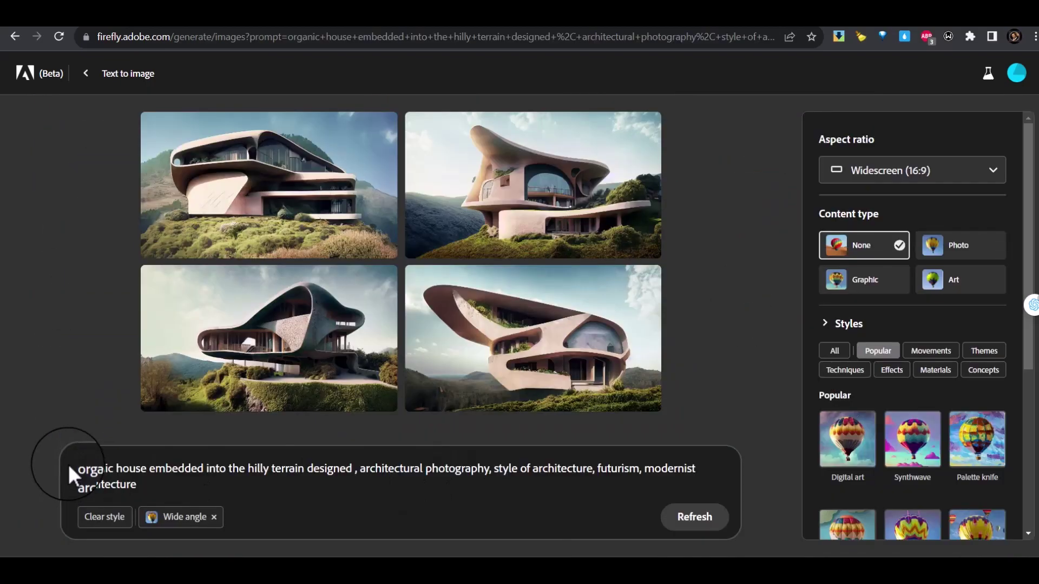
Replace the house prompt with "الاهرمات فى الليل مع القمر" and generate the images.
left_click_drag(70, 465, 147, 506)
type("الاهرمات فى الليل مع القمر")
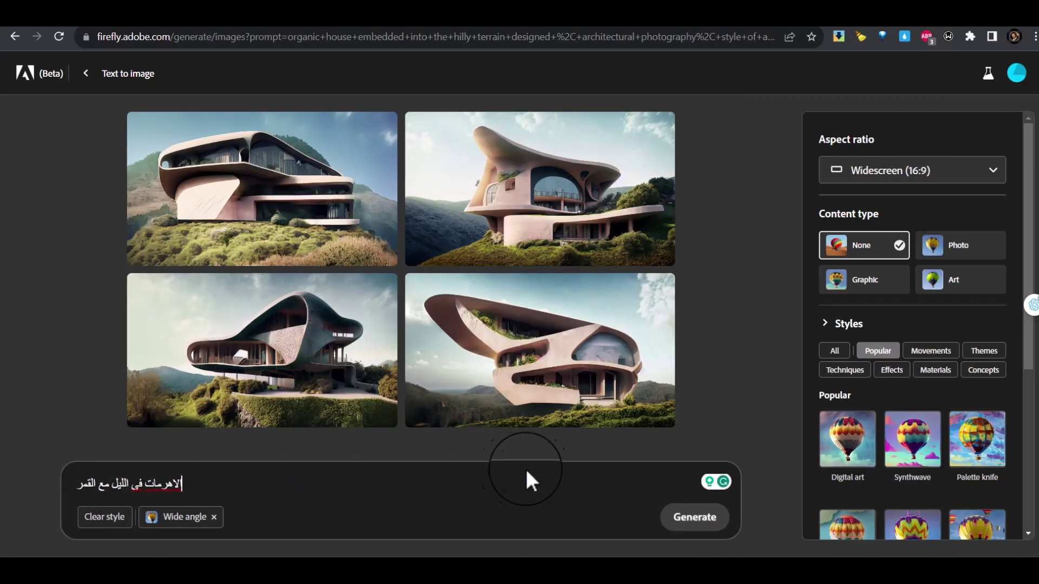
left_click(690, 524)
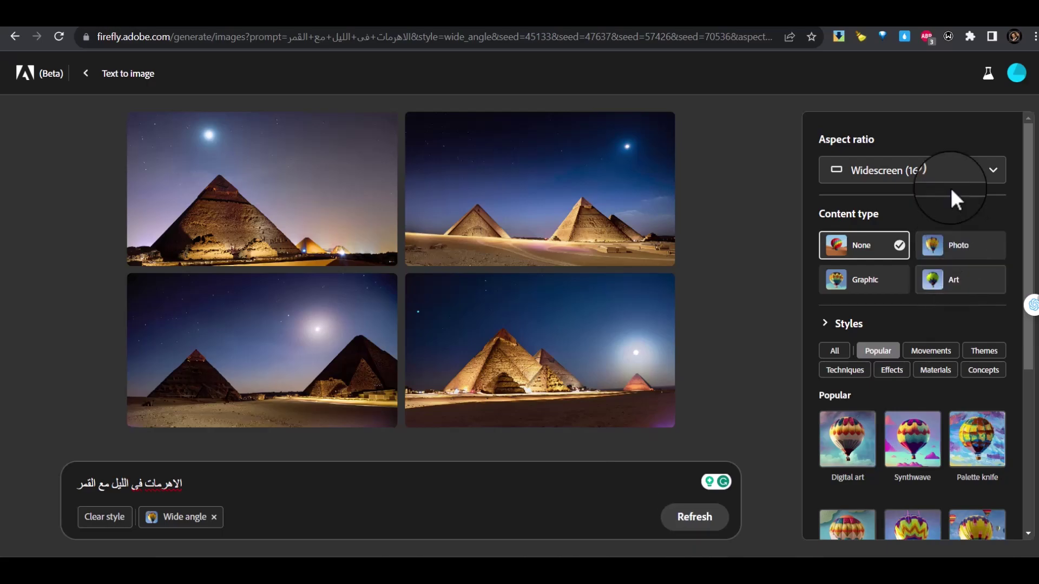
Try the Photo content type on the pyramid images, switch it to Art, and look at the aspect ratio choices.
left_click(964, 251)
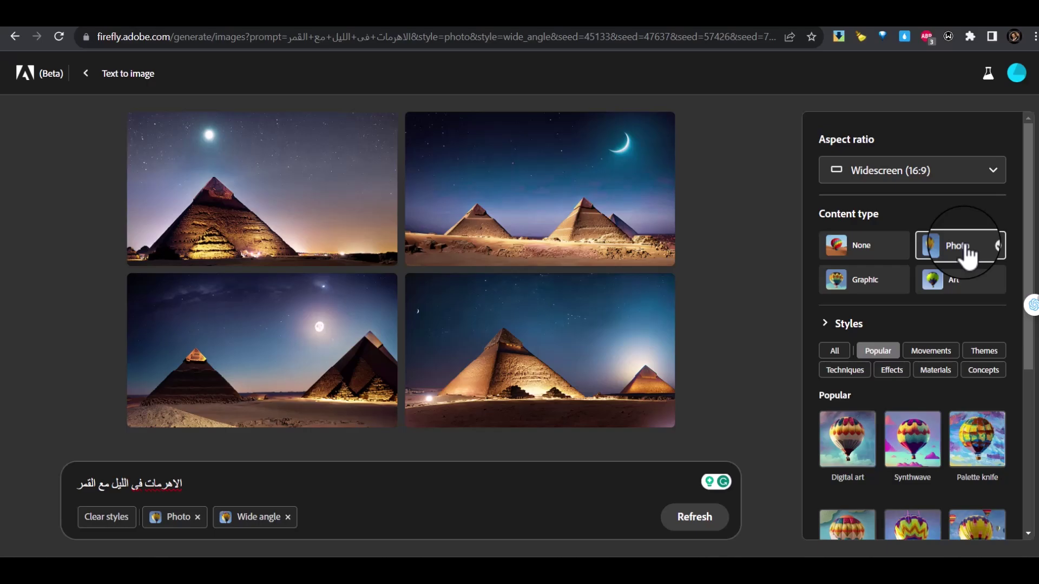
left_click(947, 281)
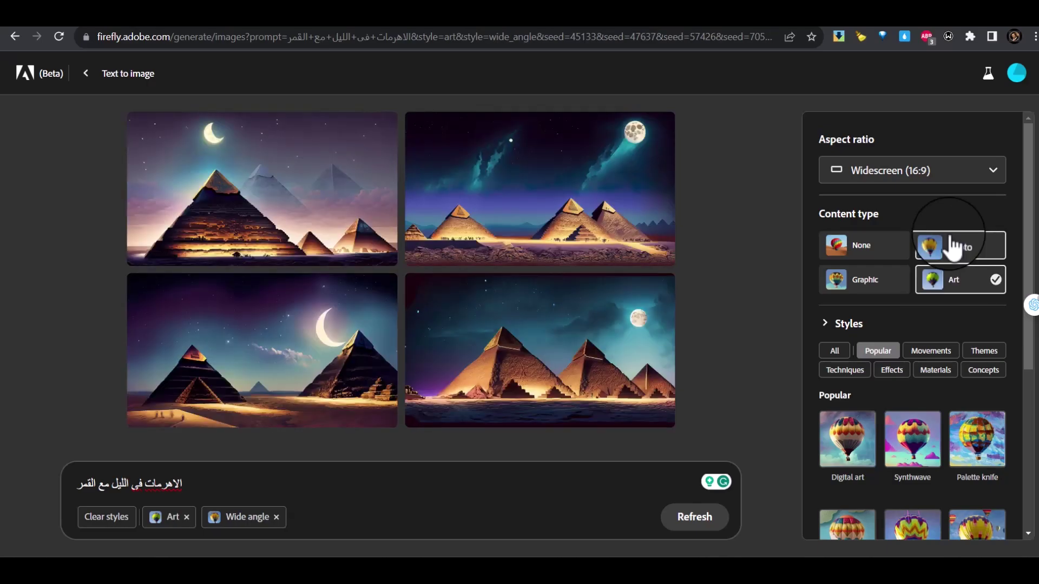
left_click(959, 186)
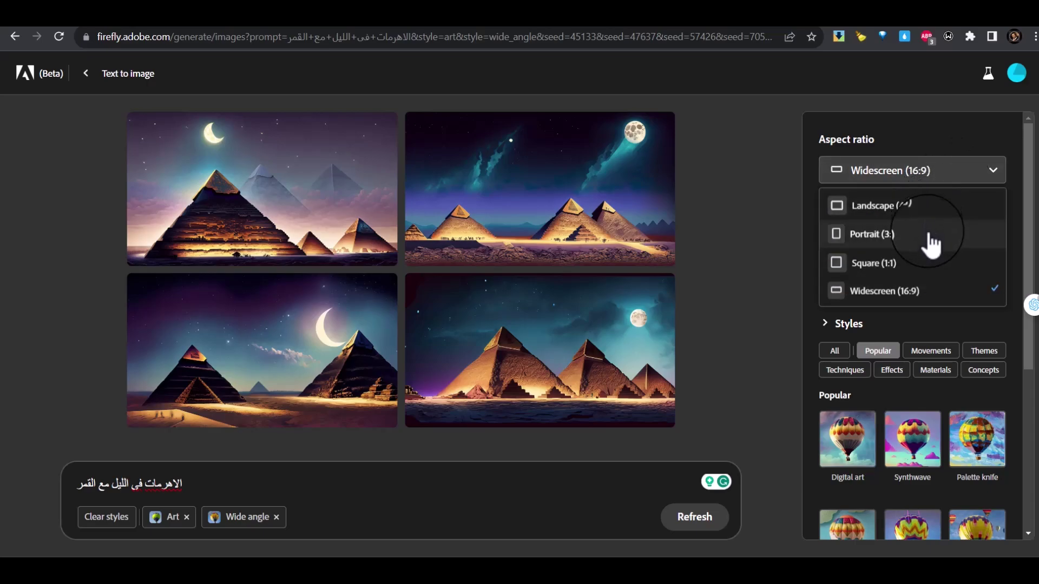
left_click(933, 139)
Set the color and tone of the pyramid images to Black and white and generate them again.
left_click_drag(1028, 271, 1029, 400)
left_click(945, 436)
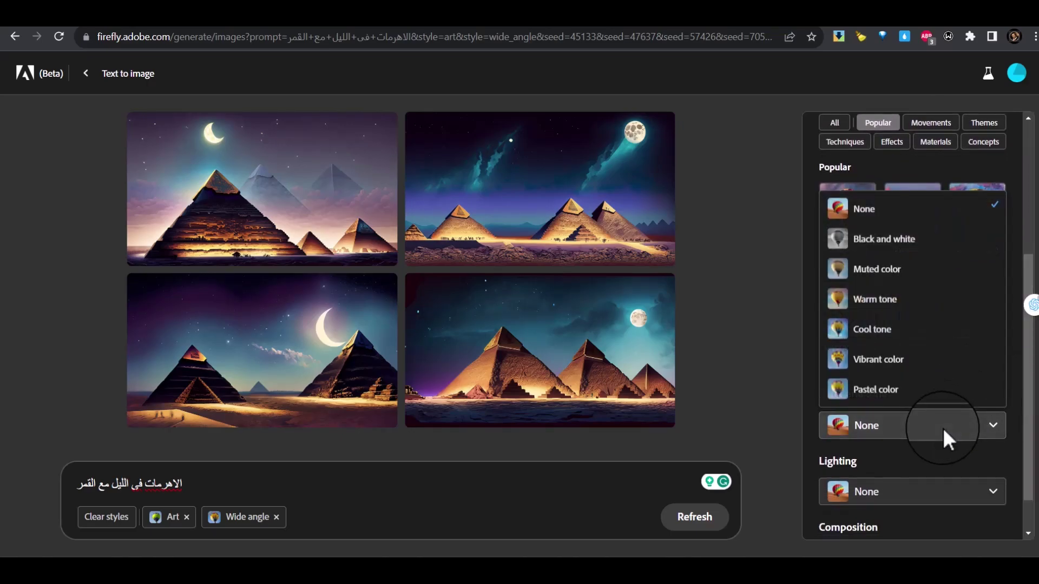
left_click(922, 250)
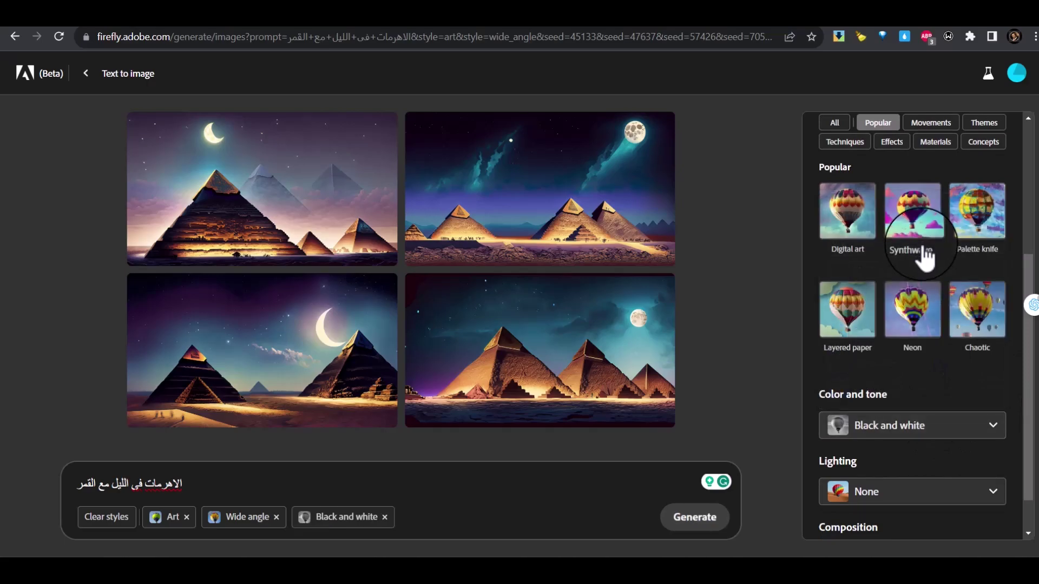
left_click(728, 518)
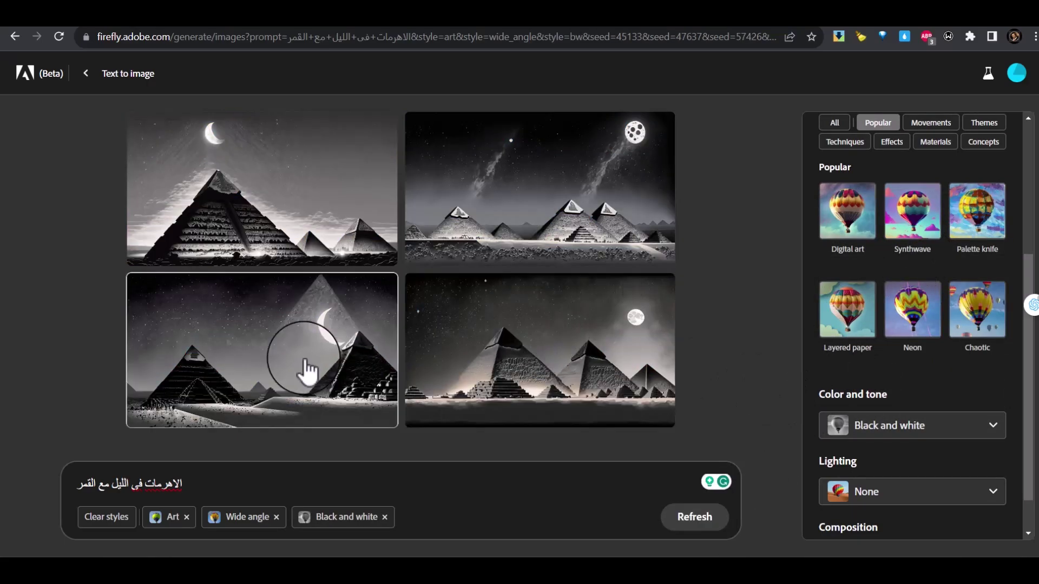
Reset the color and tone of the pyramid images to None, generate them again, and open the edit options of the second image.
mouse_move(492, 233)
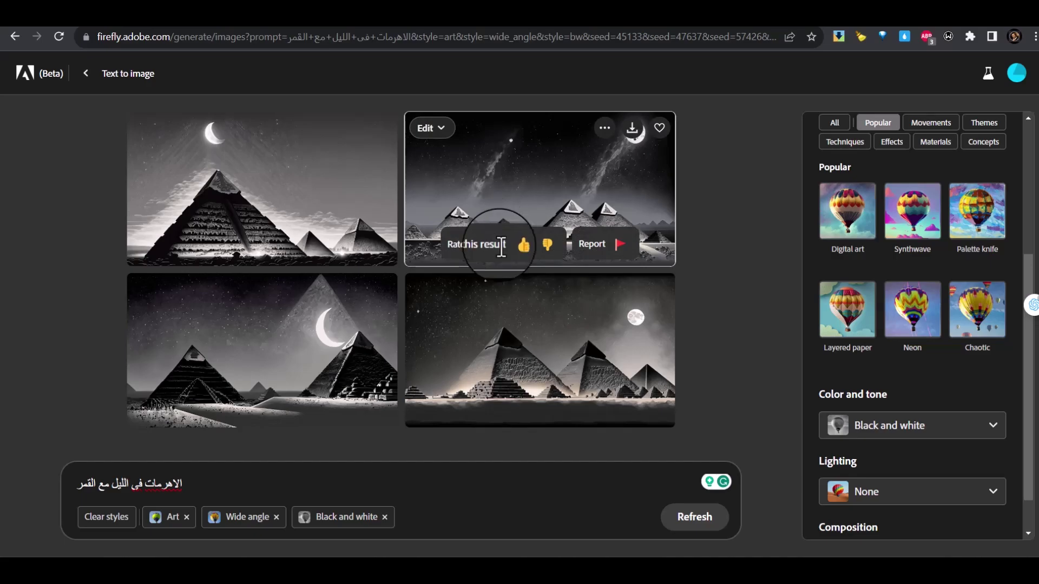
left_click(872, 431)
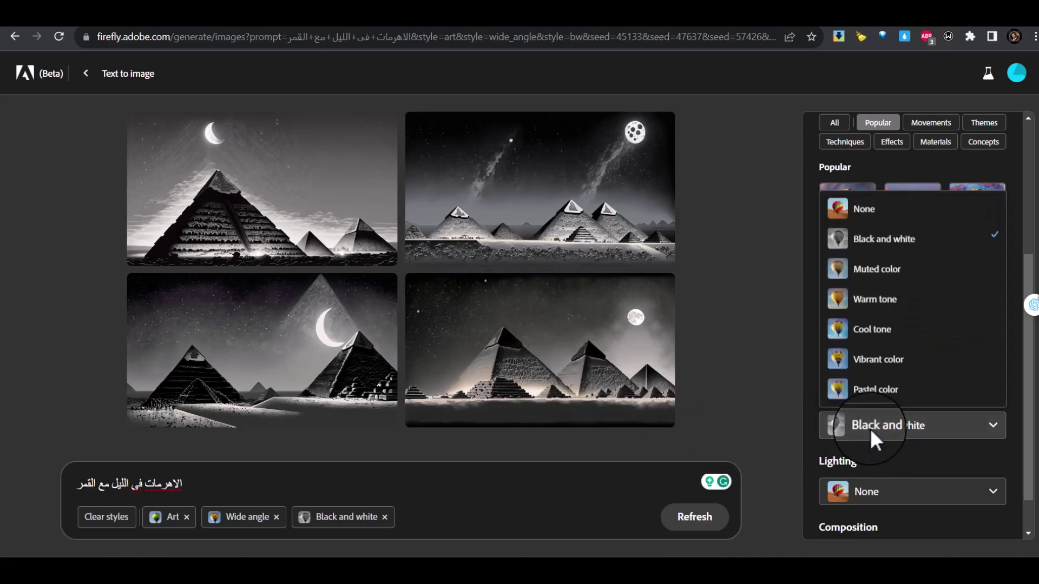
left_click(863, 208)
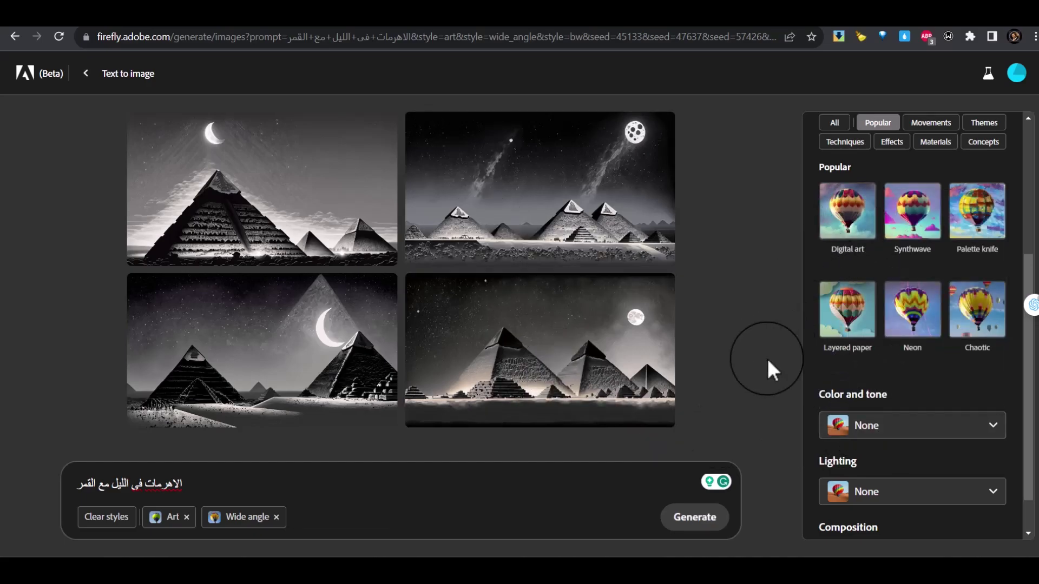
left_click(695, 521)
mouse_move(533, 217)
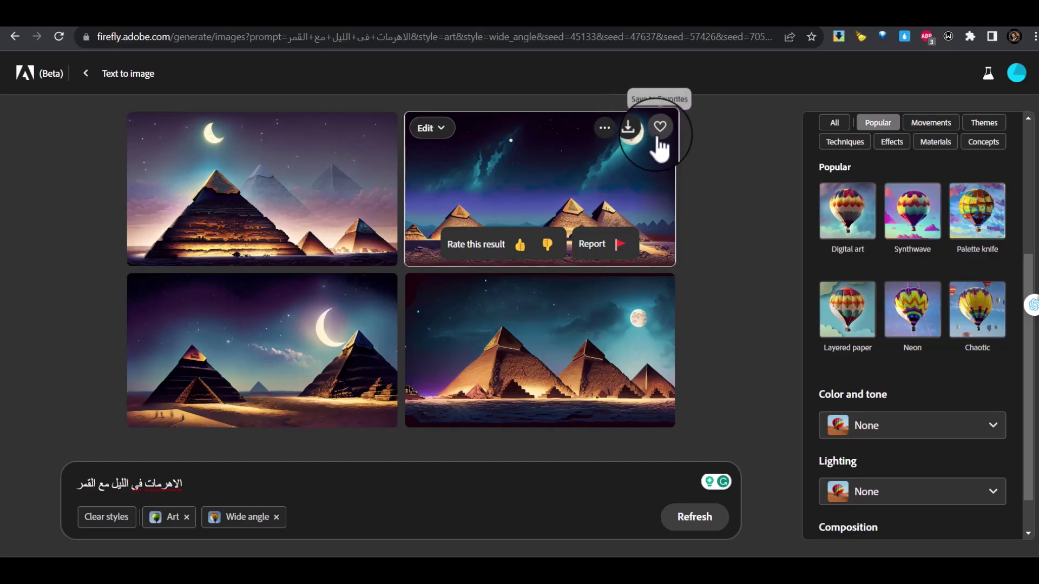
left_click(432, 129)
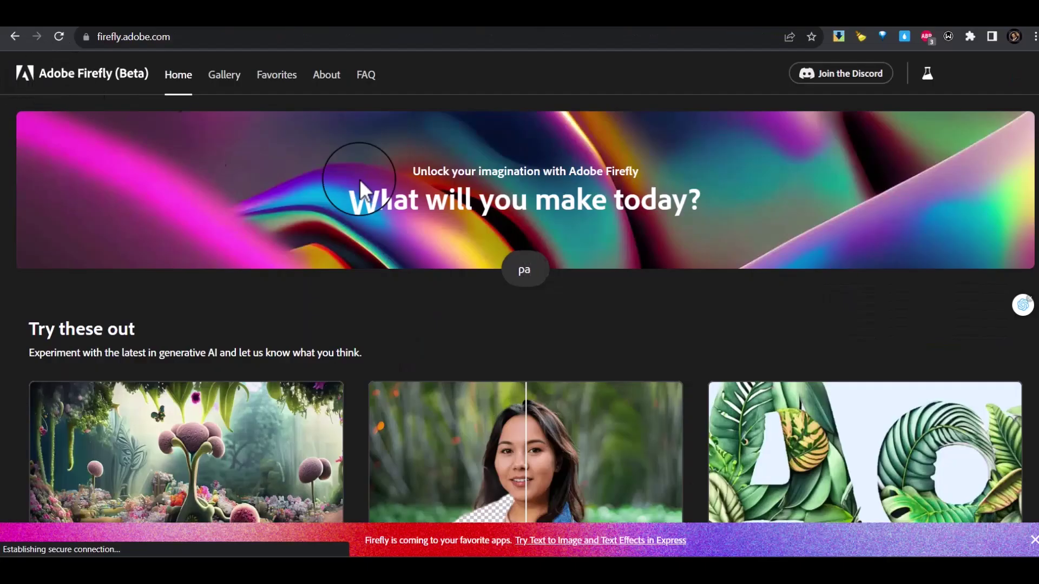
Open Text effects, browse the sample letters, and try the chainlink prompt with a person's first name as the text.
type("n")
scroll(520, 308, "down", 4)
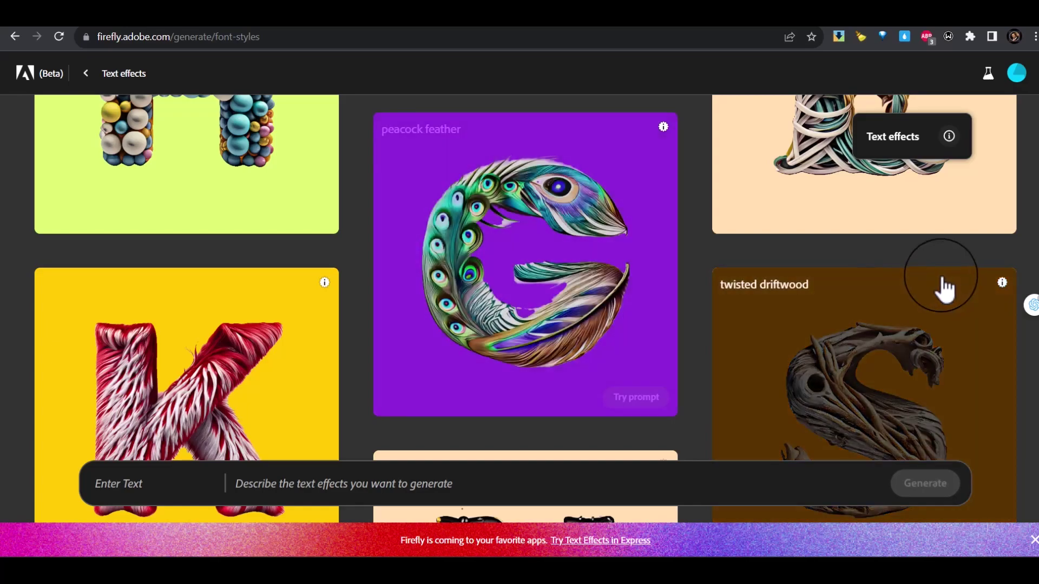
scroll(1025, 256, "down", 7)
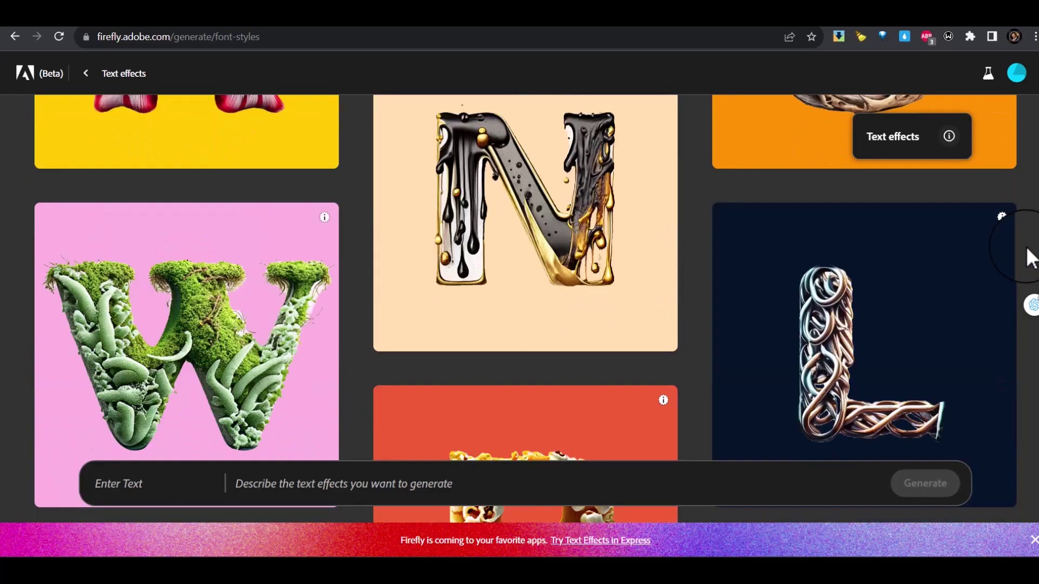
mouse_move(962, 297)
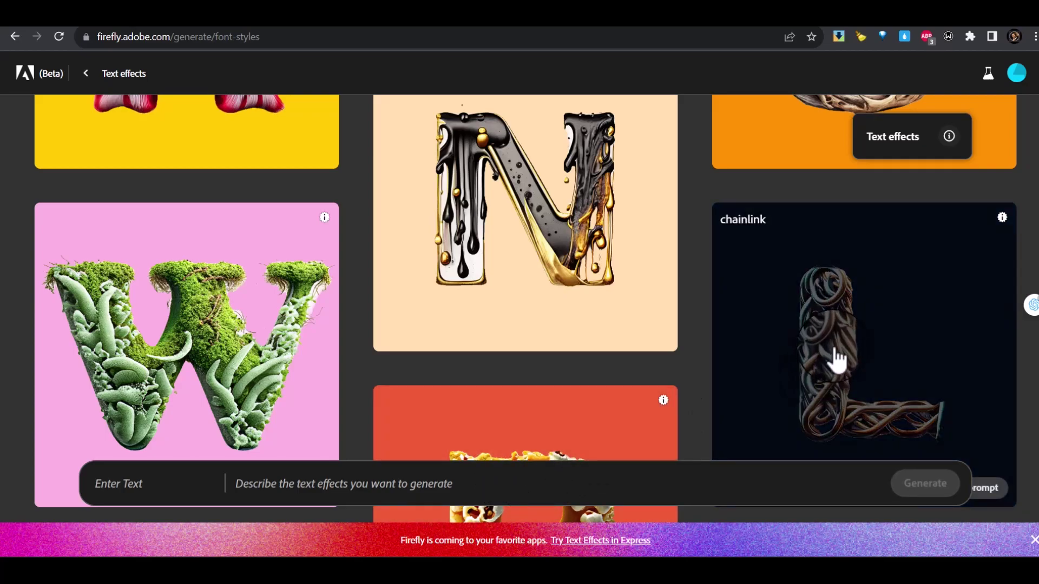
left_click(836, 358)
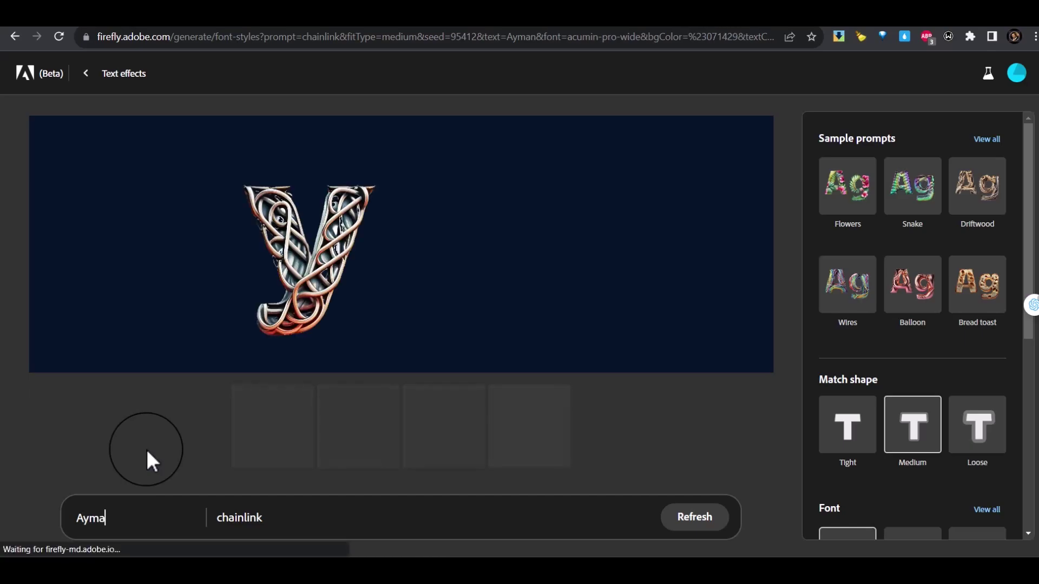
type("n")
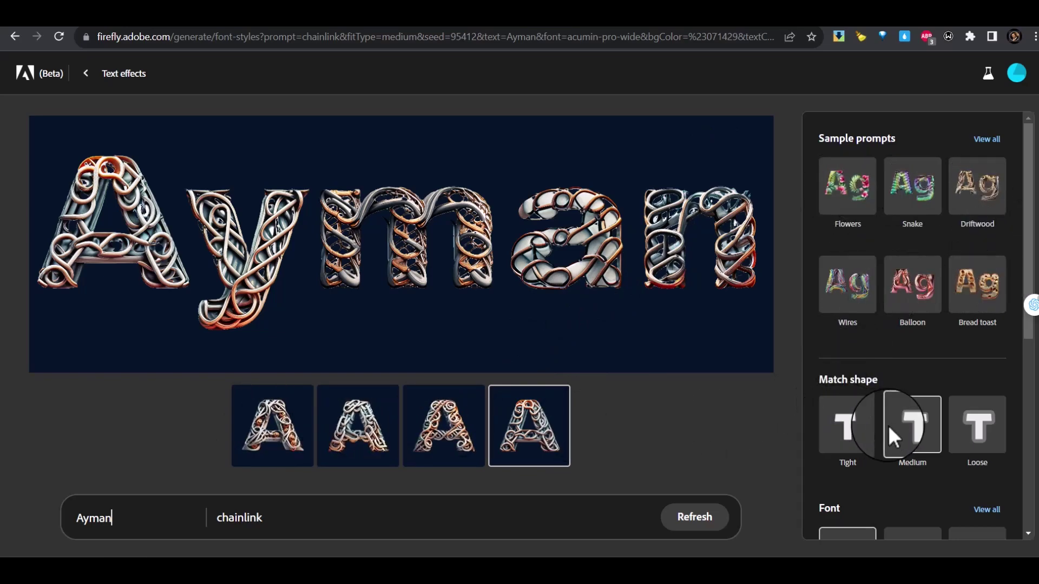
Set the match shape of the chainlink lettering to Loose and its background color to black.
left_click(973, 446)
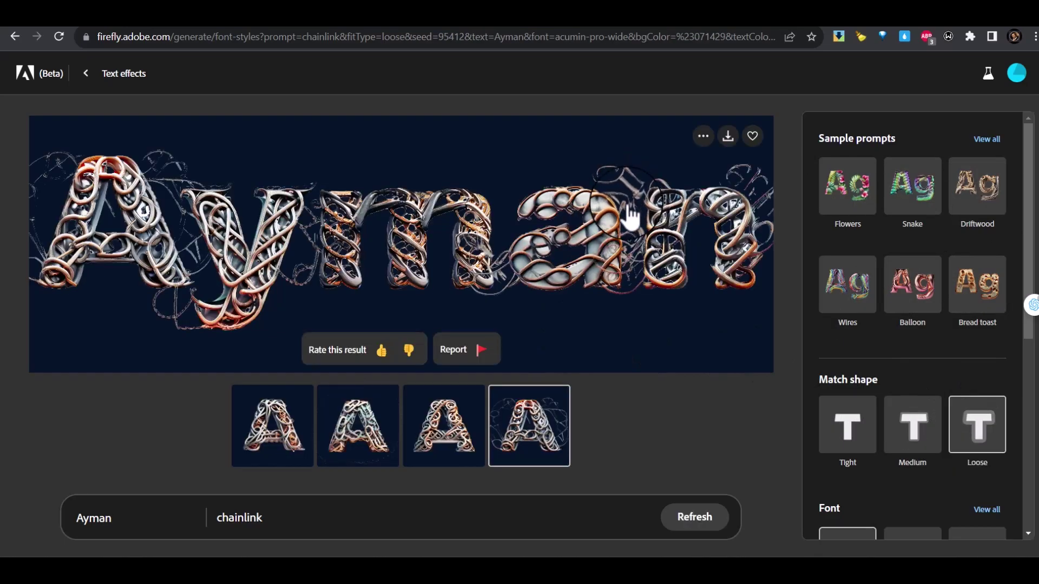
scroll(1029, 487, "down", 6)
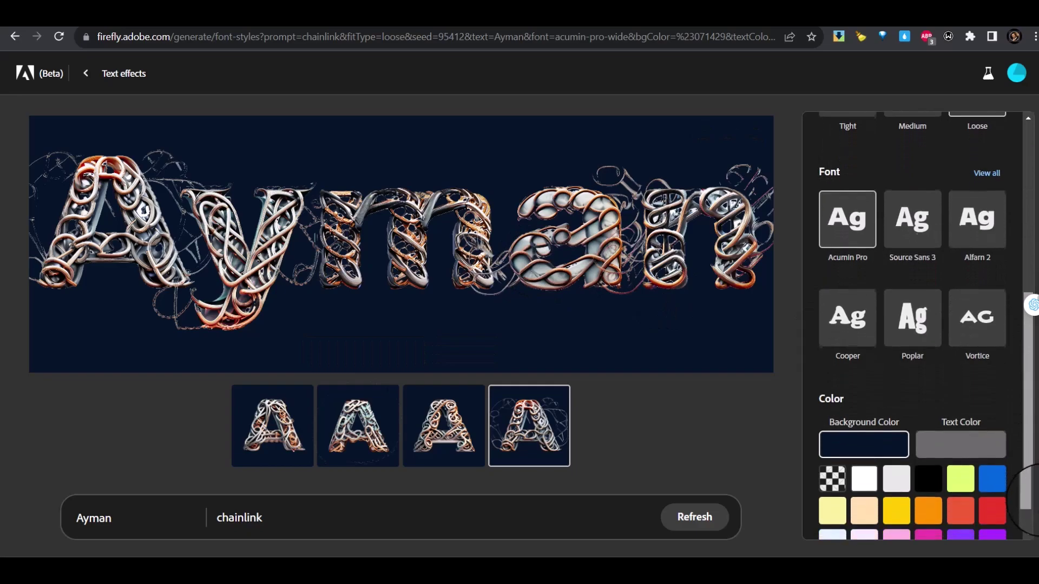
left_click(941, 479)
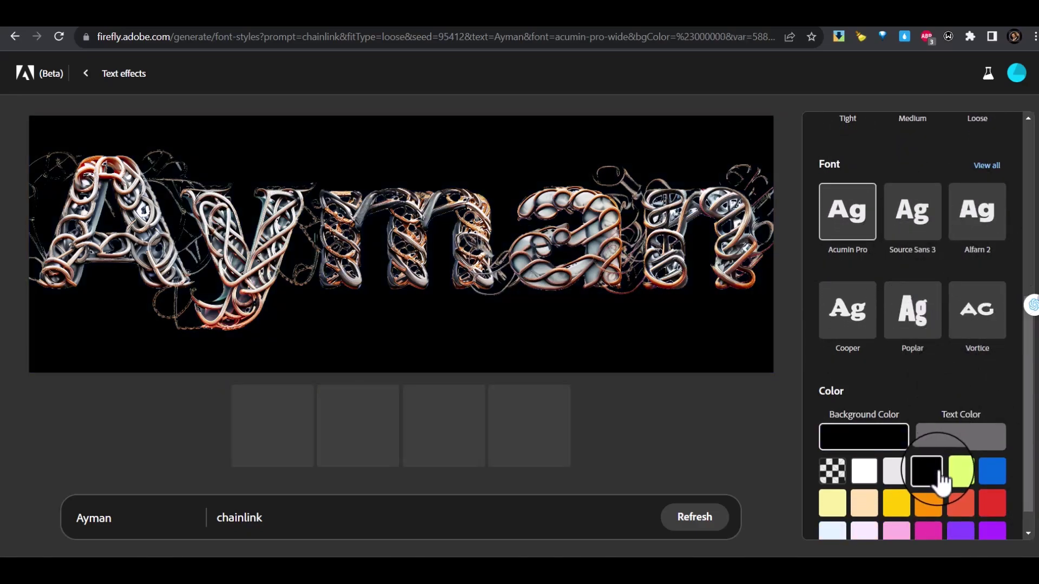
Replace the chainlink prompt with "lion", generate the lettering, and switch to another of the generated variations.
double_click(239, 517)
type("lion")
key("Return")
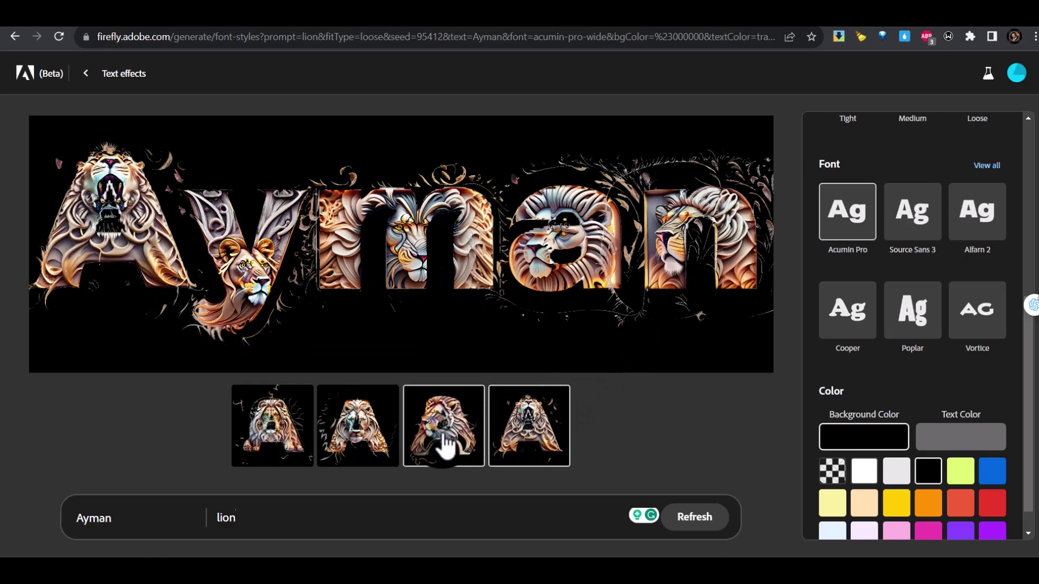
left_click(443, 446)
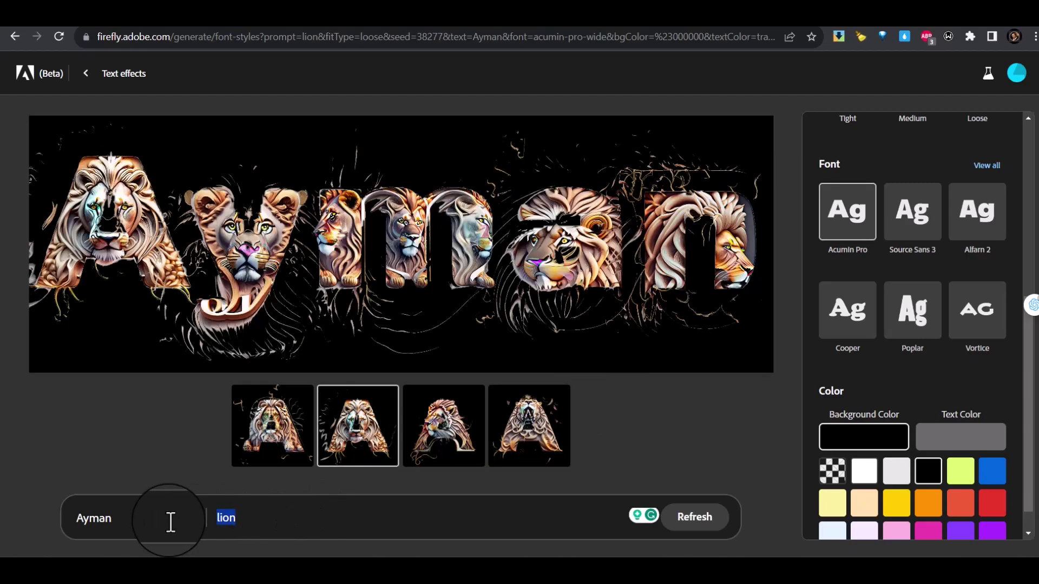
Change the text effect prompt to "moon", generate the lettering, and download the resulting image.
type("moon")
left_click(693, 515)
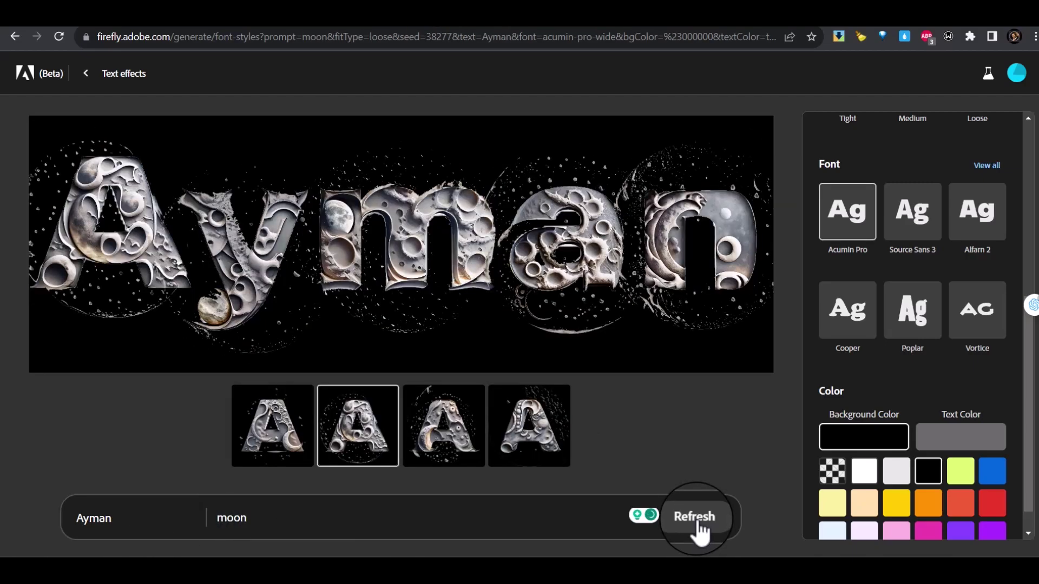
left_click(753, 142)
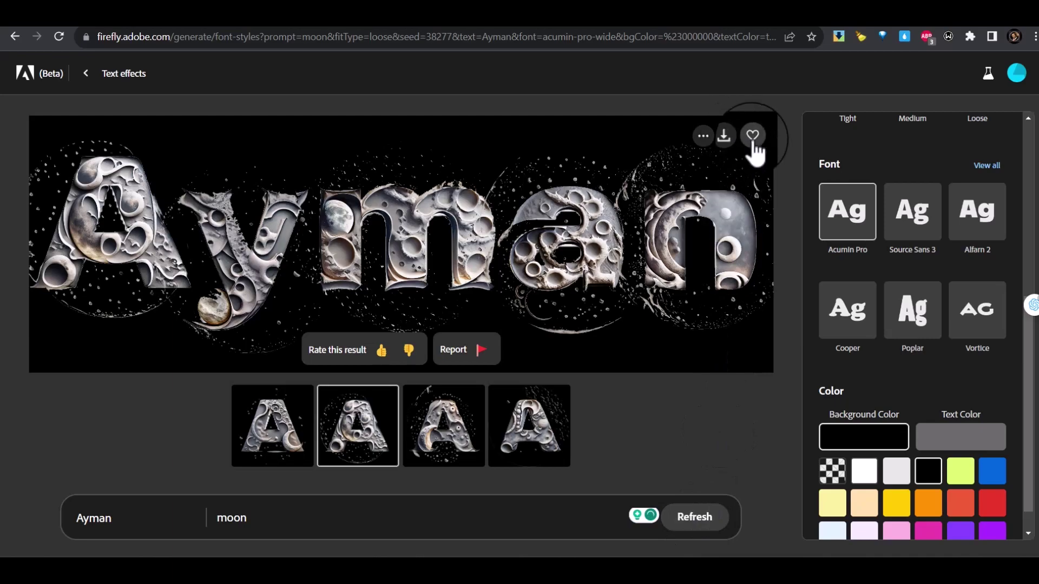
left_click(728, 135)
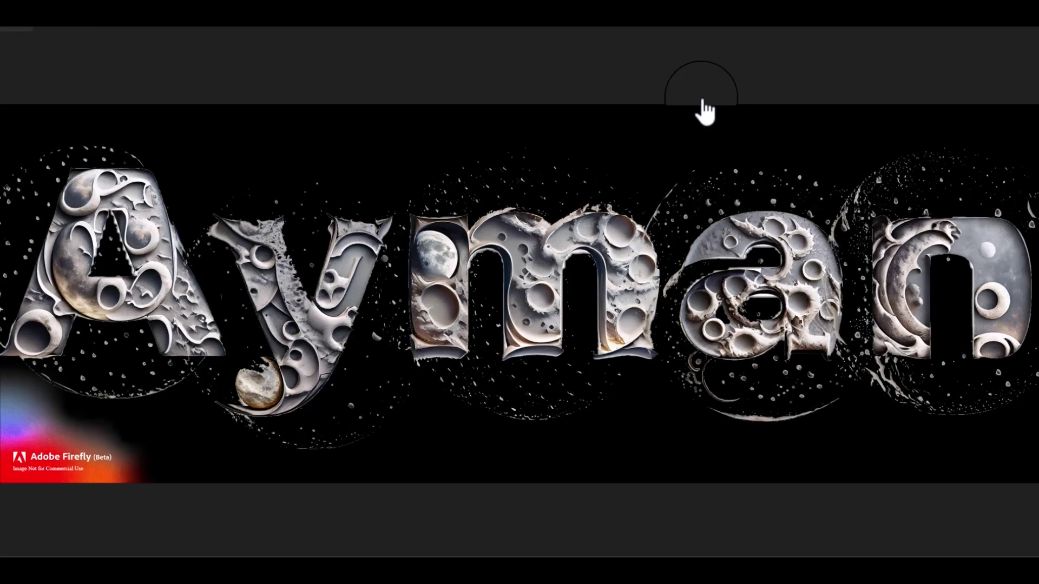